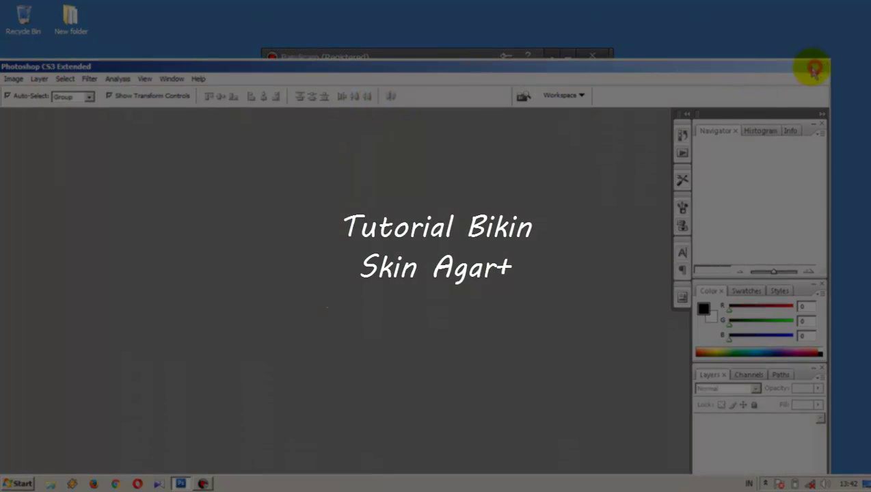
Maximize Photoshop and create a new 500 × 500 pixel document, Untitled-1
click(814, 68)
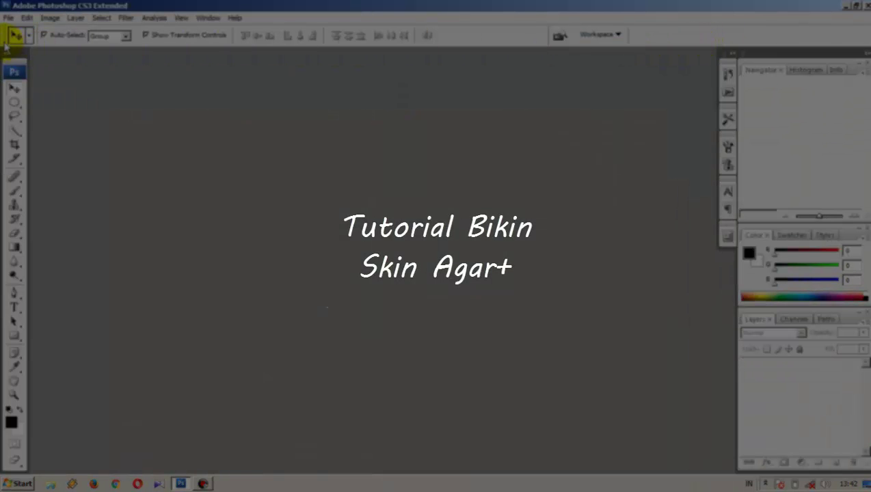
click(8, 18)
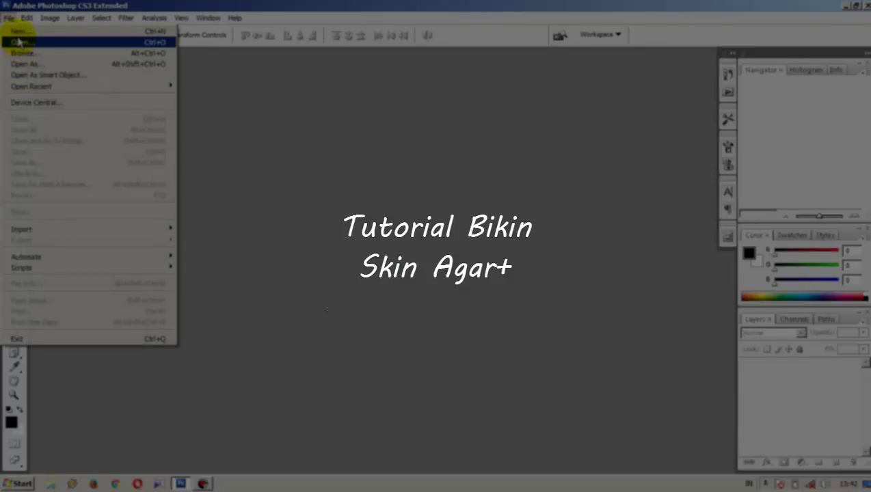
click(18, 31)
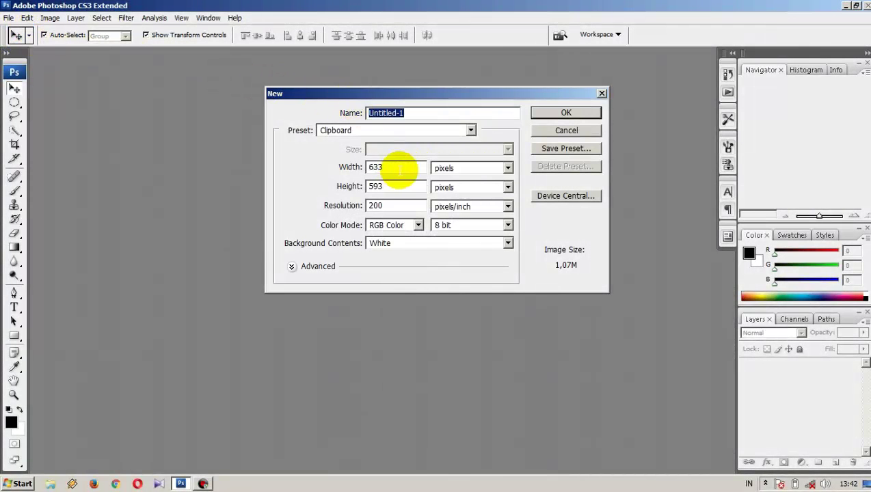
double_click(399, 169)
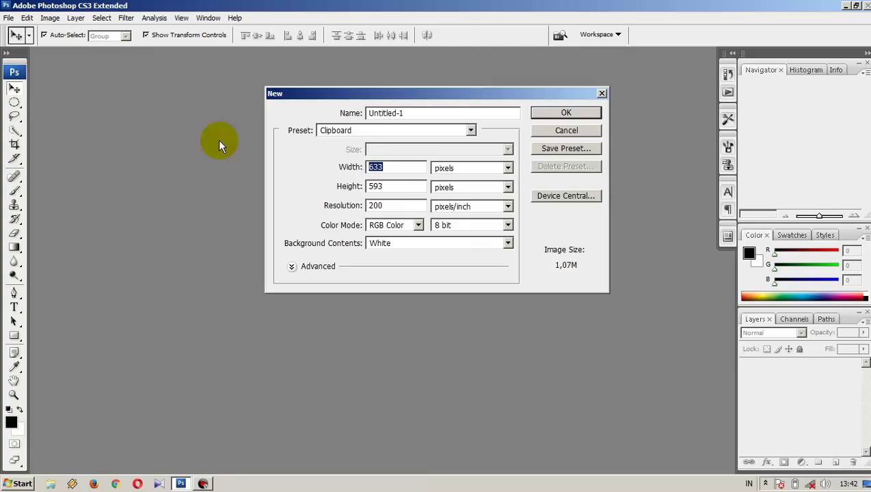
text(500)
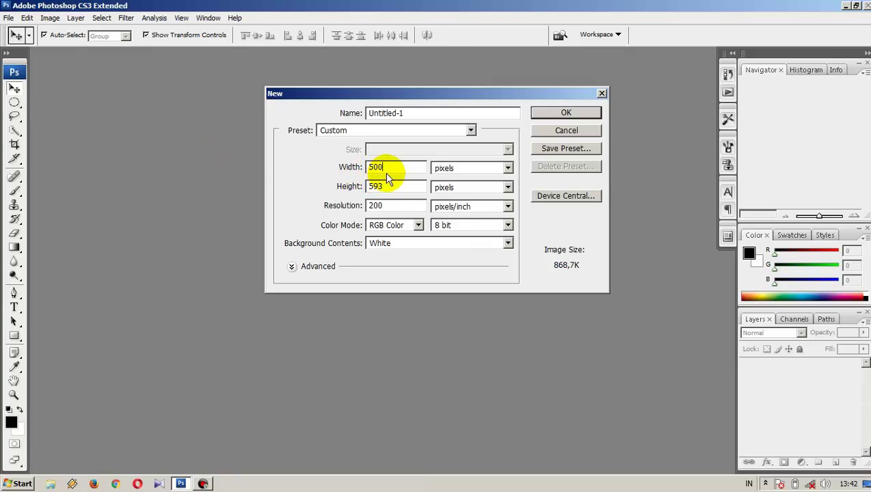
double_click(395, 185)
text(500)
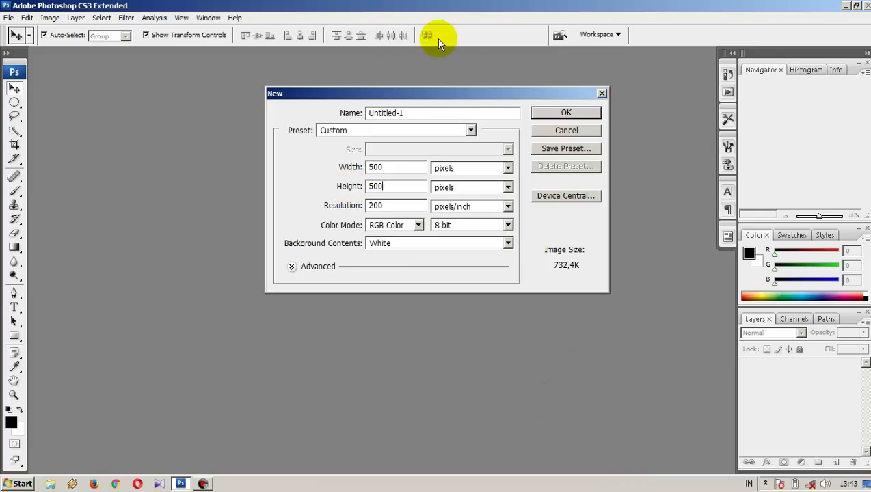
click(564, 115)
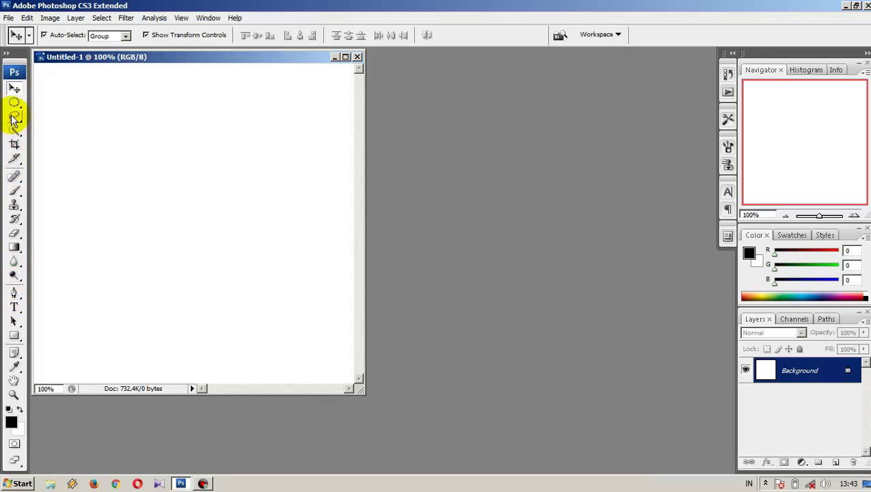
Create a second blank document, Untitled-2, at the default 633 × 593 size
click(8, 18)
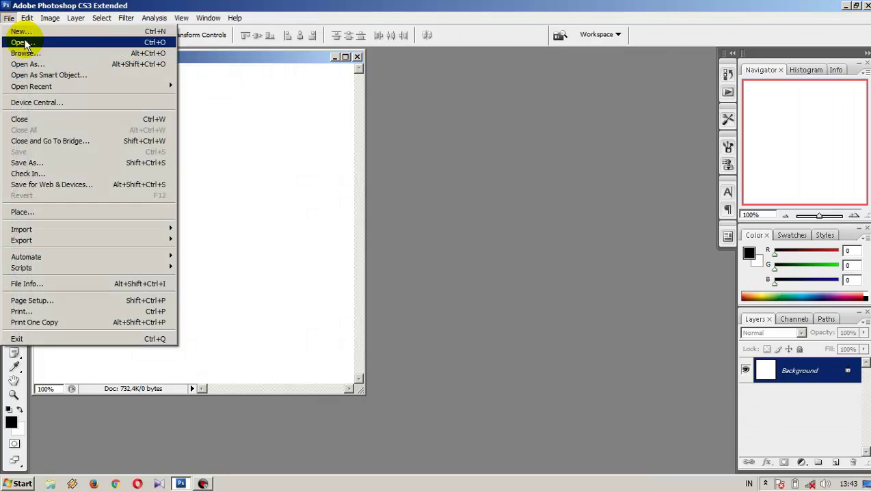
click(22, 32)
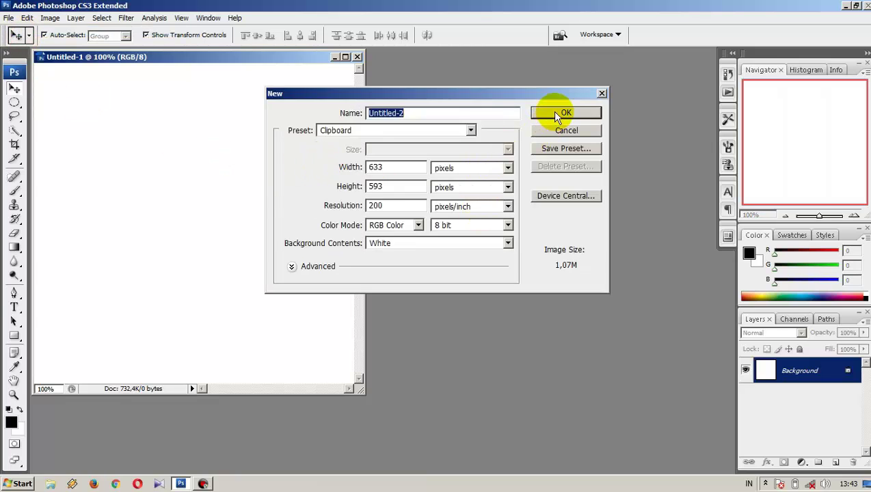
click(555, 113)
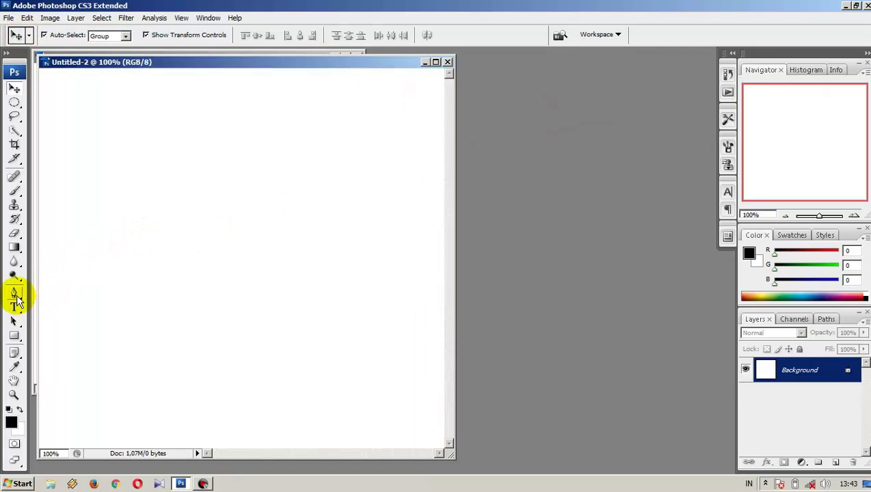
Draw a large circular selection with the Elliptical Marquee tool
click(13, 103)
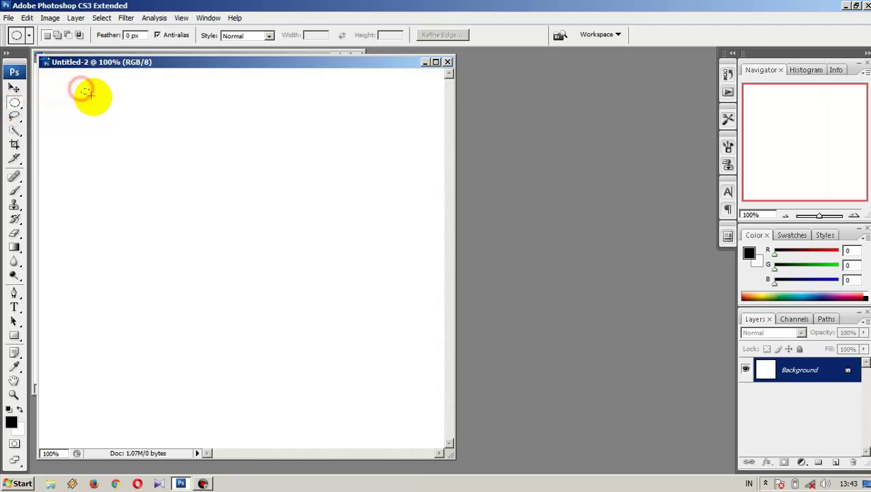
mouse_move(81, 87)
mouse_down()
mouse_move(185, 150)
mouse_move(378, 395)
mouse_up()
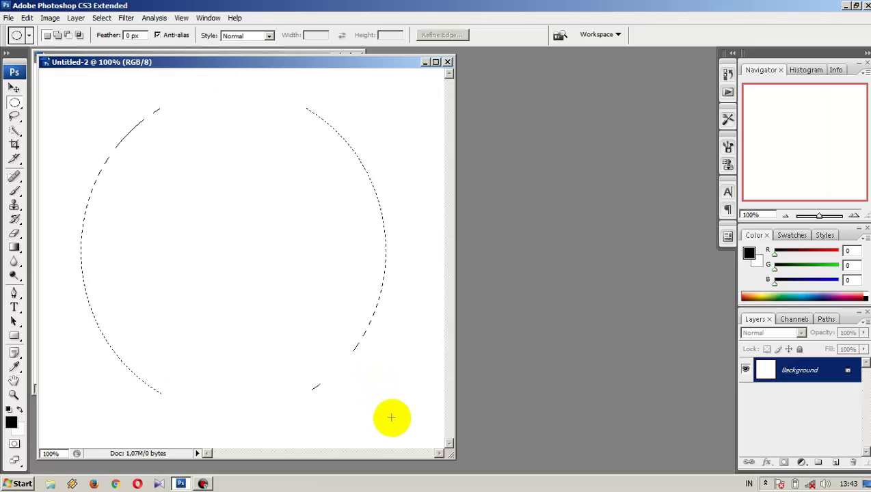
drag(379, 395, 395, 419)
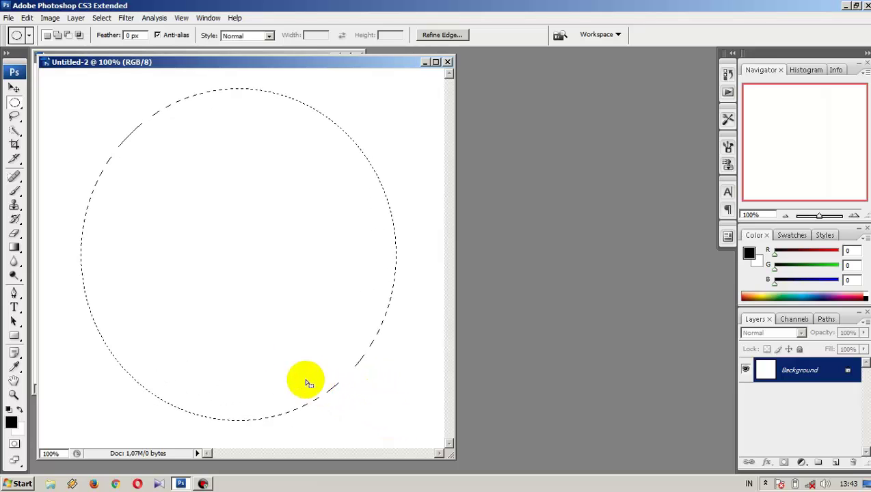
Move the circle from Untitled-2 into Untitled-1 as a new Layer 1
click(14, 88)
drag(184, 61, 330, 63)
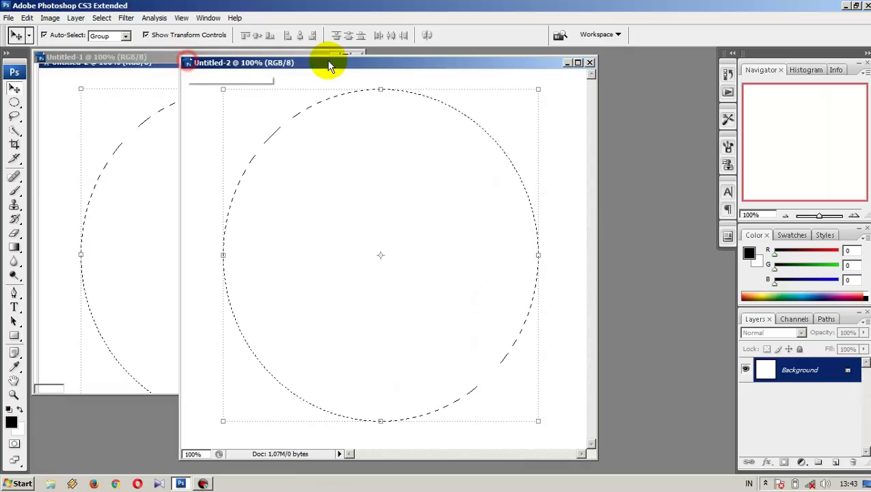
click(345, 197)
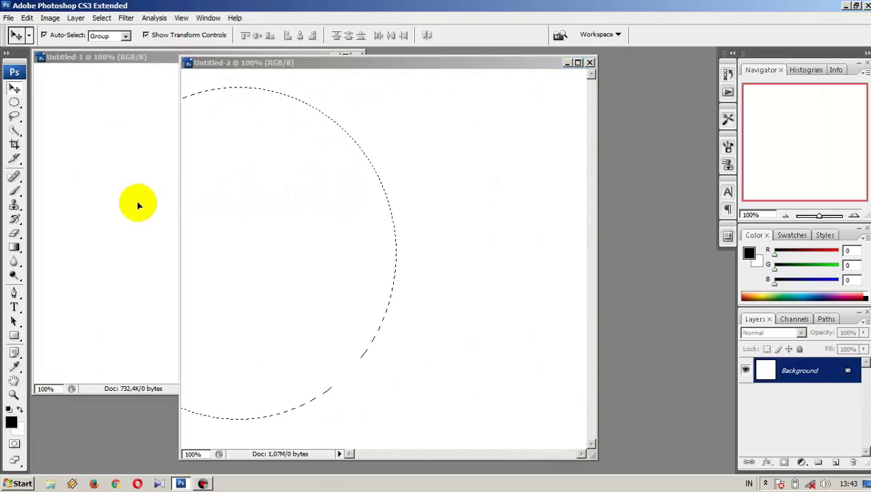
drag(300, 198, 145, 205)
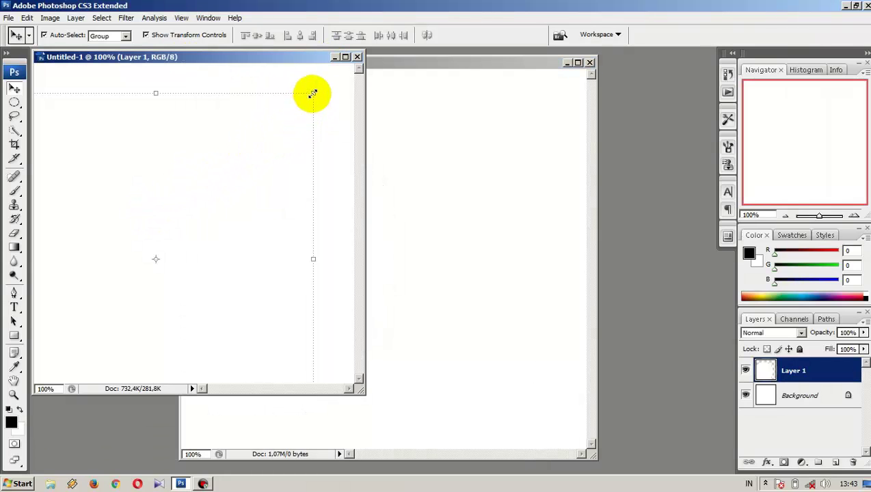
Scale Layer 1 to about 101.4% × 96.3% to fill the canvas and apply
drag(312, 93, 355, 69)
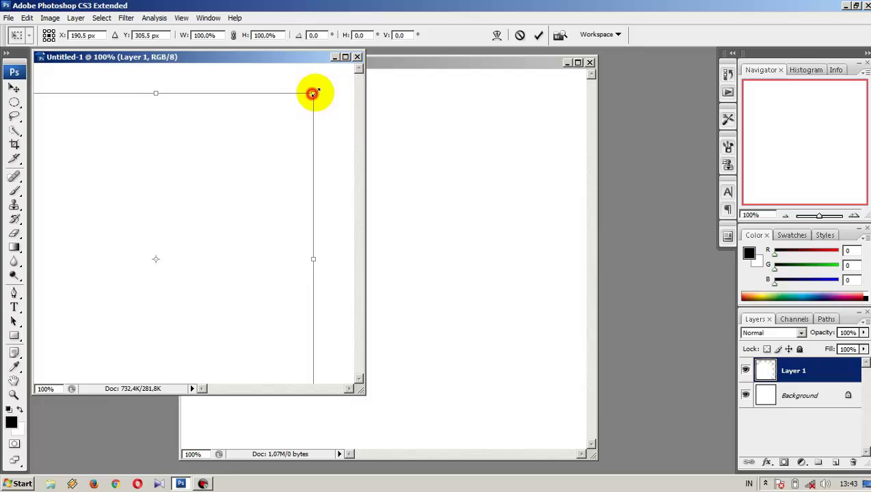
click(345, 57)
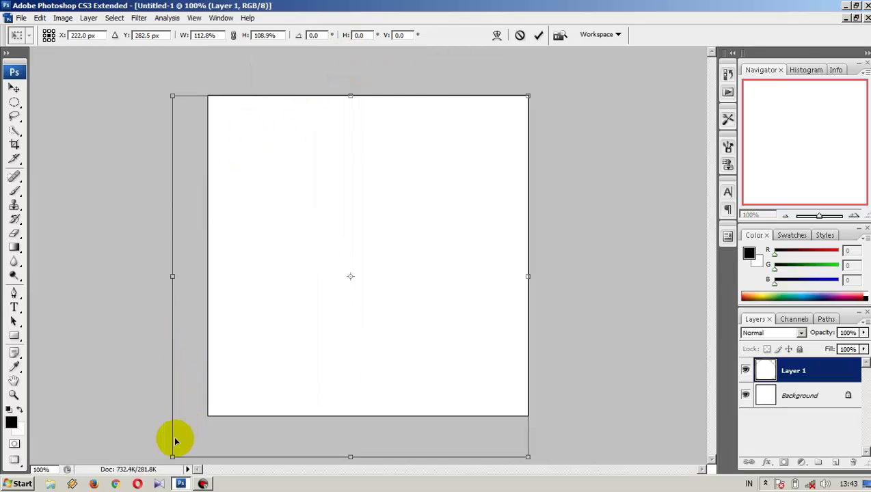
drag(172, 456, 211, 415)
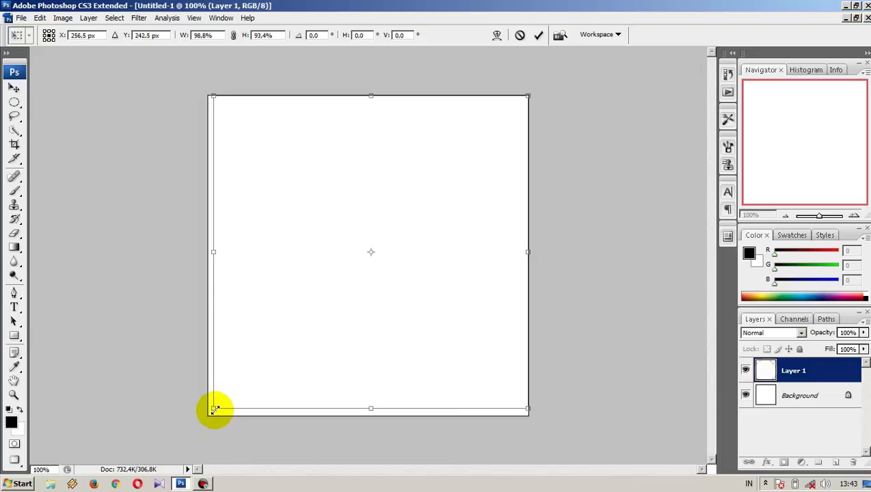
click(14, 90)
click(361, 190)
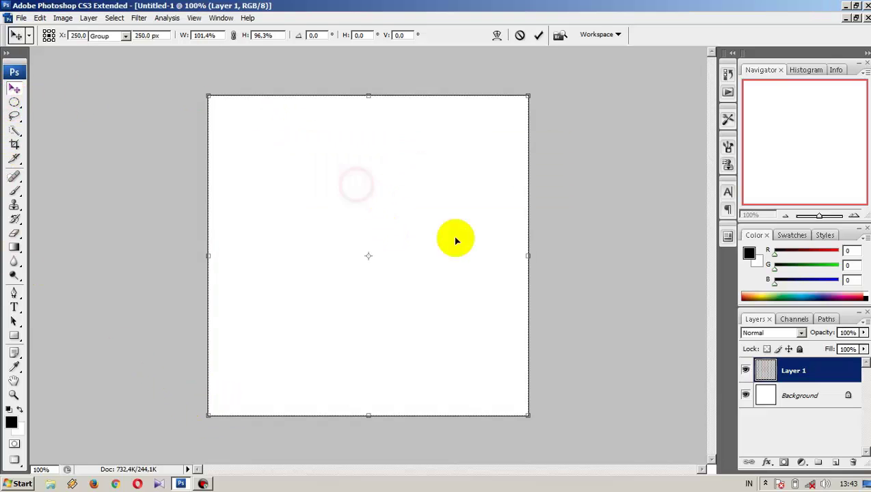
Add a light grey (c0b5b5) Color Overlay to Layer 1 via Blending Options
right_click(782, 376)
click(819, 140)
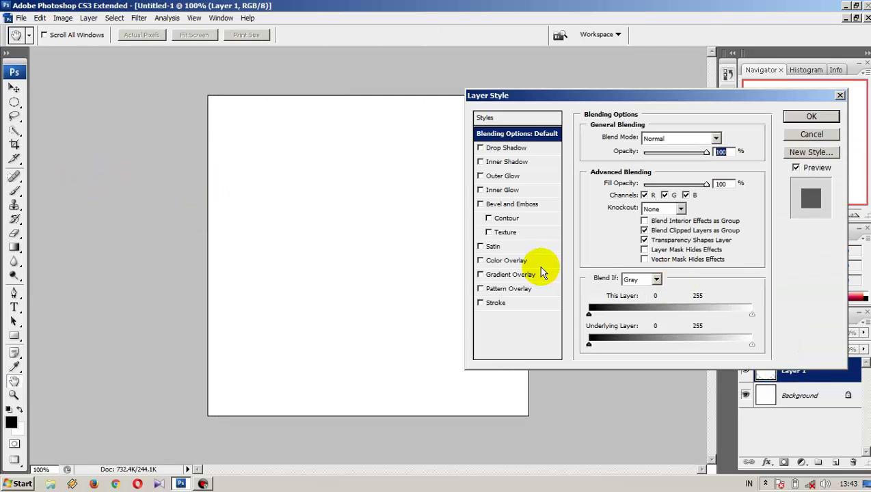
click(536, 263)
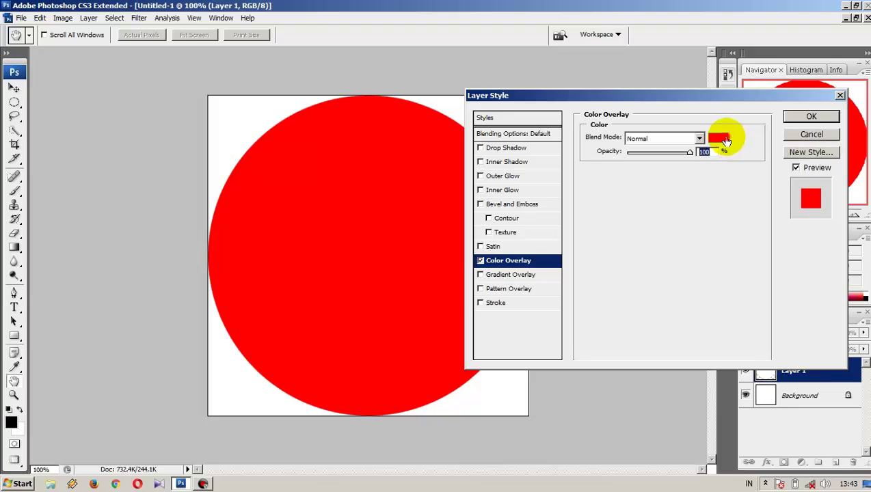
click(721, 139)
drag(447, 169, 379, 117)
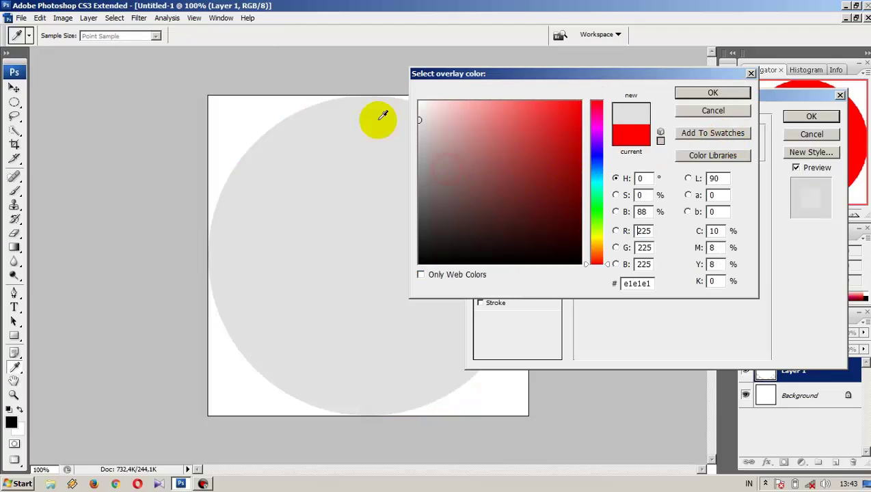
drag(465, 169, 347, 149)
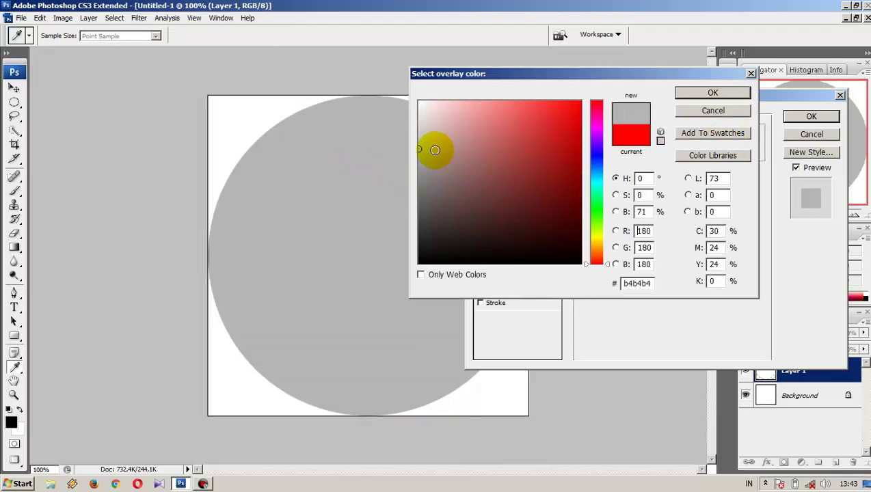
mouse_move(433, 150)
mouse_down()
mouse_move(400, 137)
mouse_move(414, 143)
mouse_up()
Add a purple (ba00ff) outside Stroke of about 25 px to Layer 1
click(711, 94)
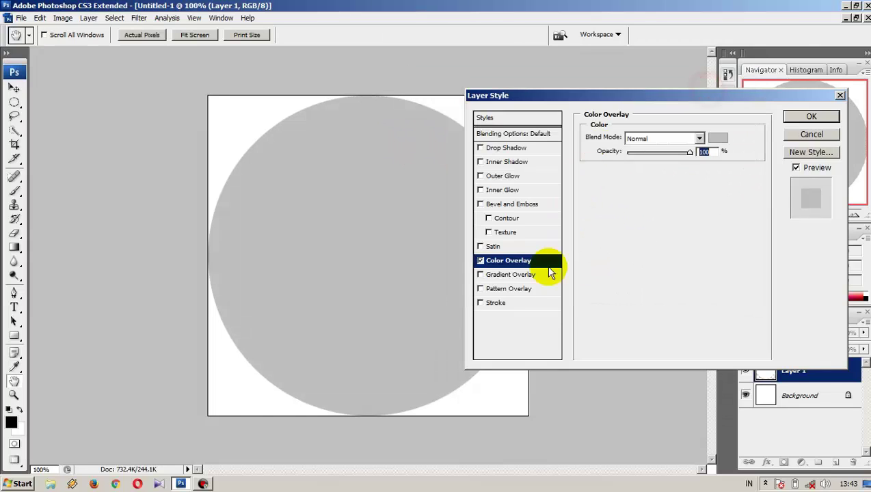
click(482, 303)
click(614, 219)
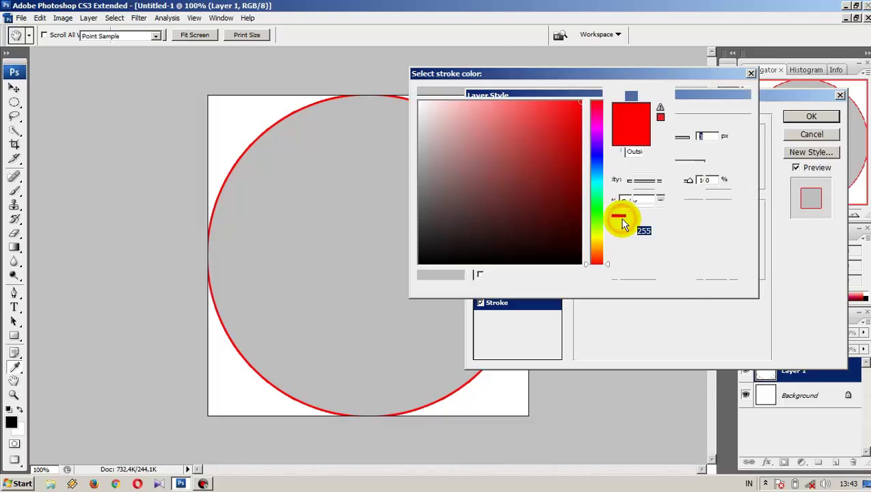
drag(592, 130, 592, 135)
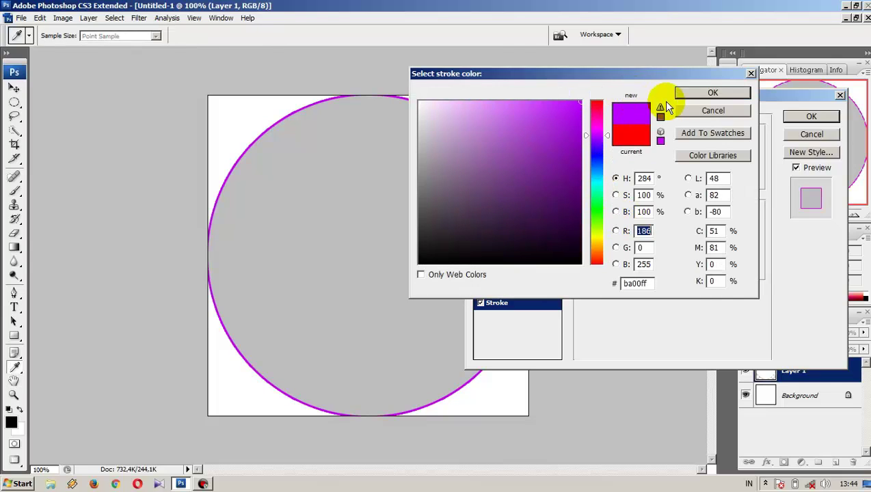
click(696, 92)
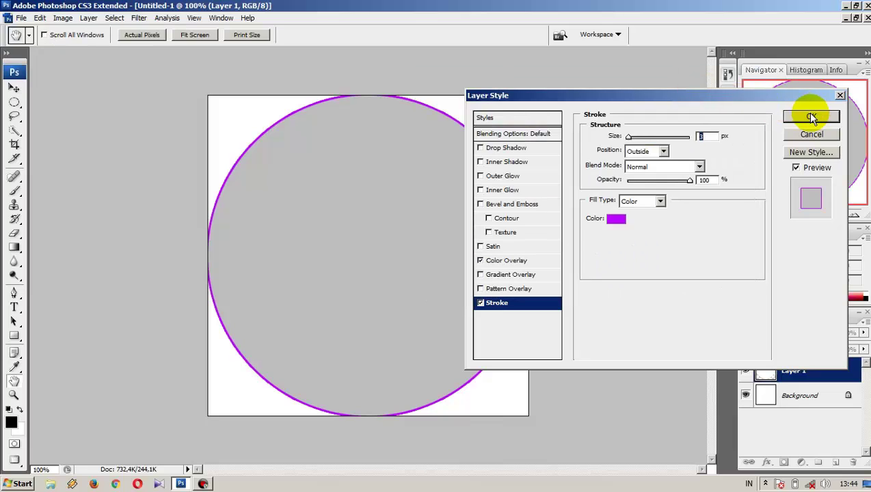
drag(635, 139, 640, 140)
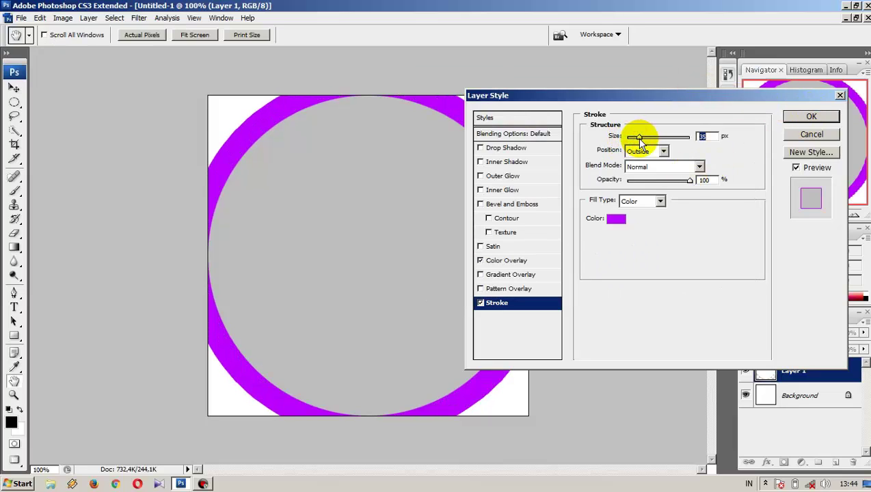
click(809, 117)
Scale the ringed circle down from its corner and sides to fit the canvas and apply
key(v)
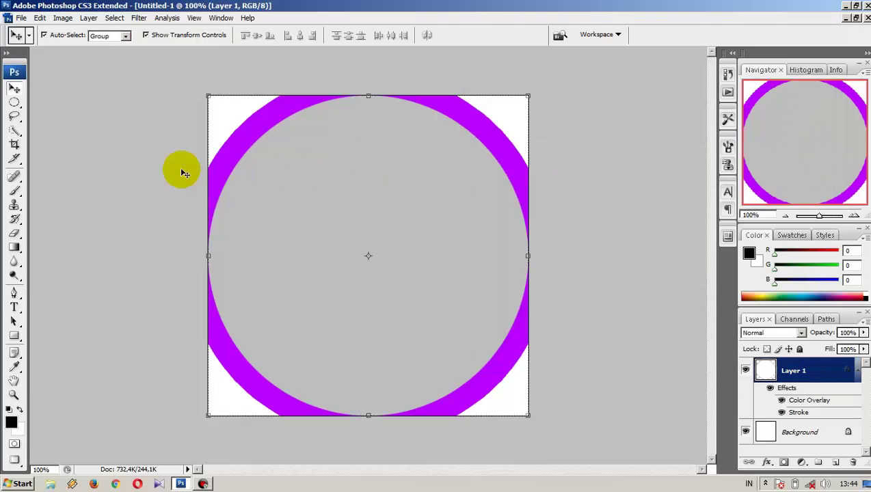
drag(264, 192, 292, 218)
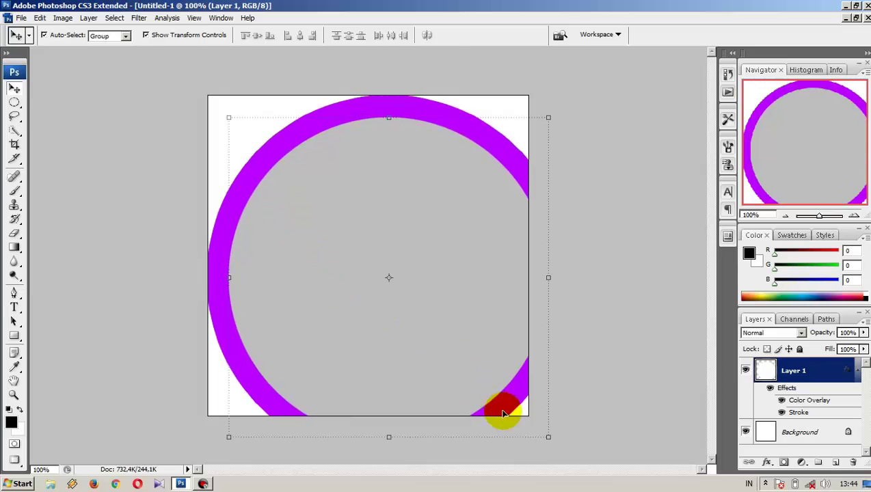
drag(549, 436, 502, 395)
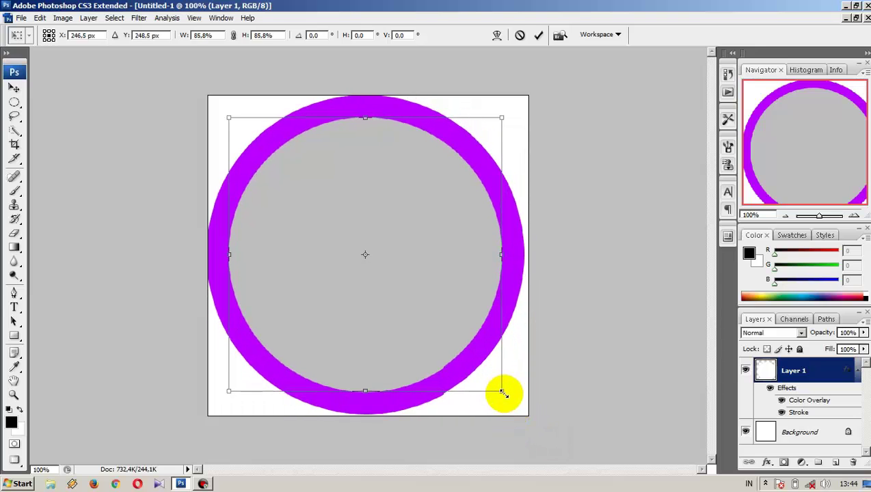
mouse_move(501, 257)
mouse_down()
mouse_move(504, 266)
mouse_move(503, 257)
mouse_up()
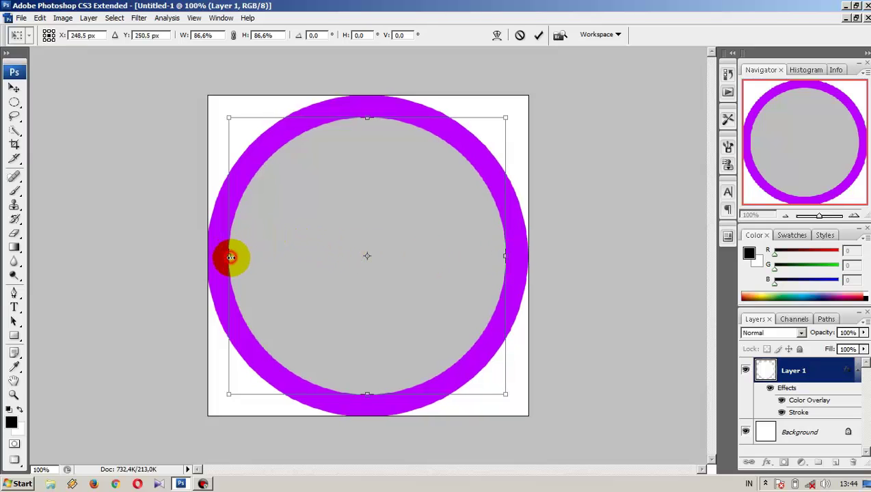
drag(231, 257, 232, 257)
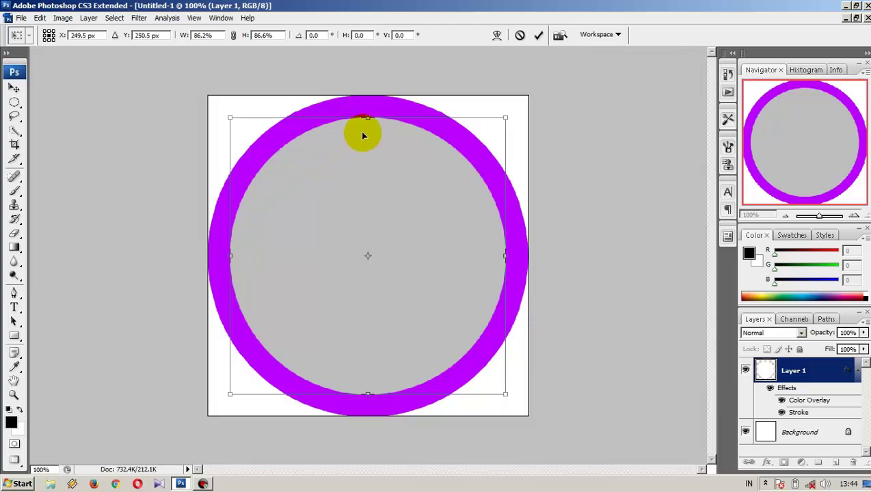
drag(367, 120, 368, 122)
click(13, 90)
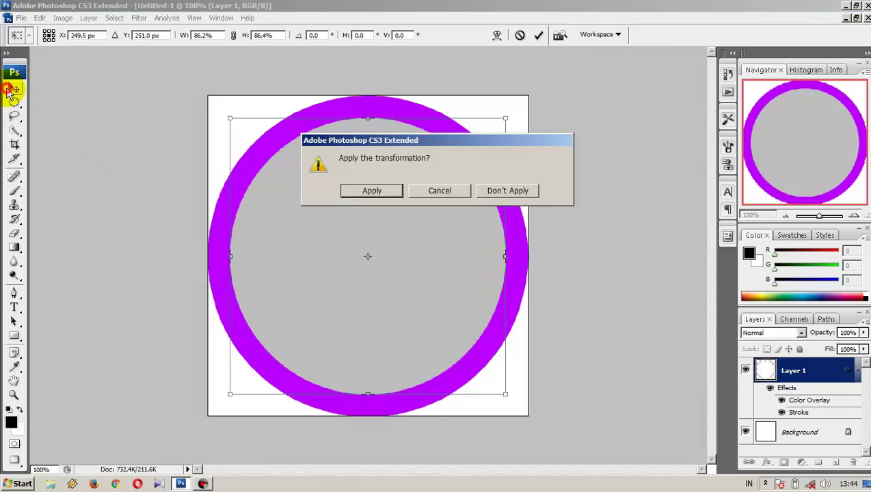
click(369, 190)
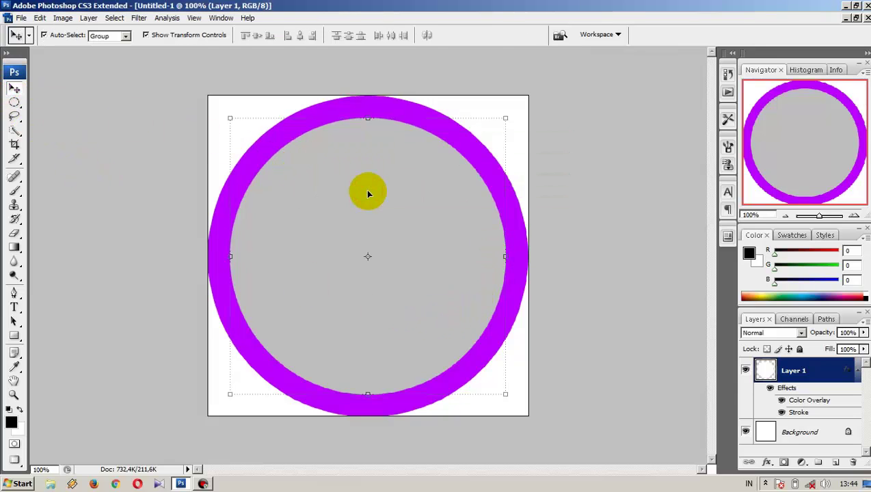
Fine-tune the ring's bottom and left edges to about 99.8% × 99.5% and apply
drag(367, 397, 376, 388)
click(509, 274)
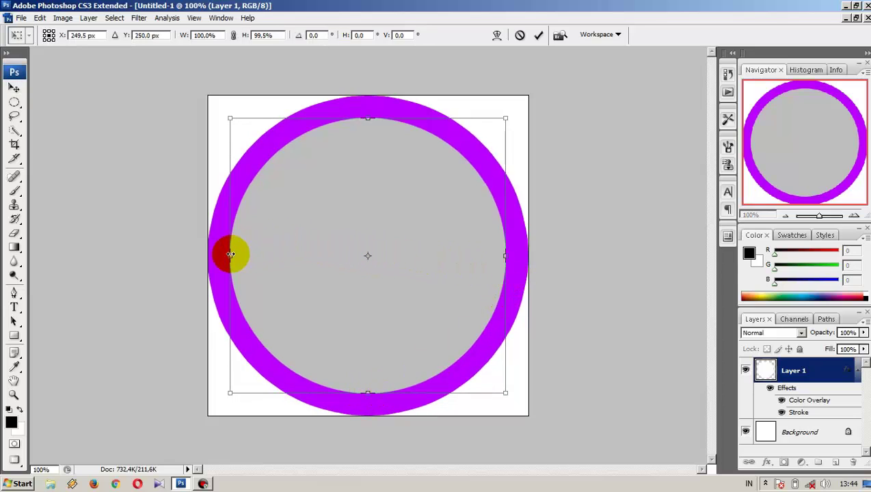
drag(234, 256, 230, 256)
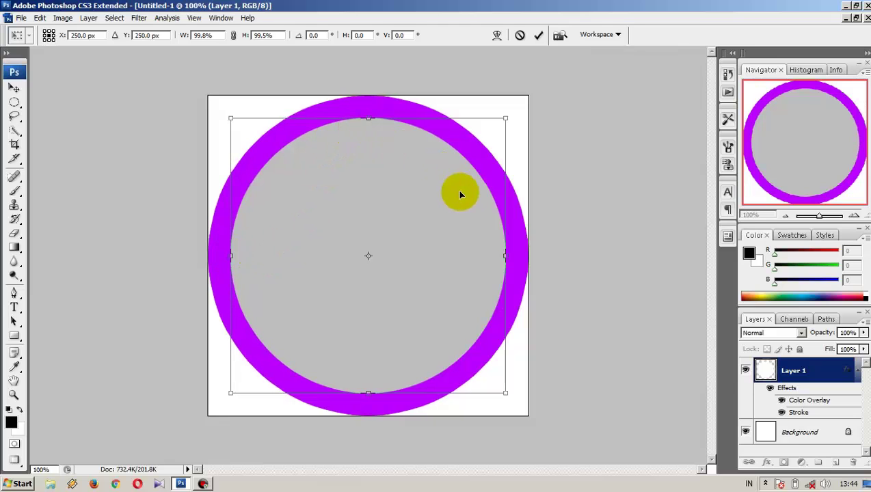
click(14, 88)
click(374, 190)
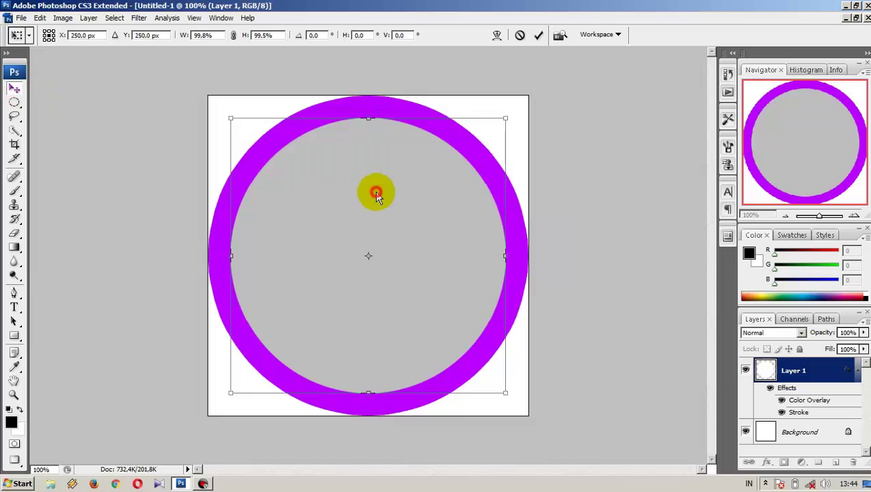
click(14, 307)
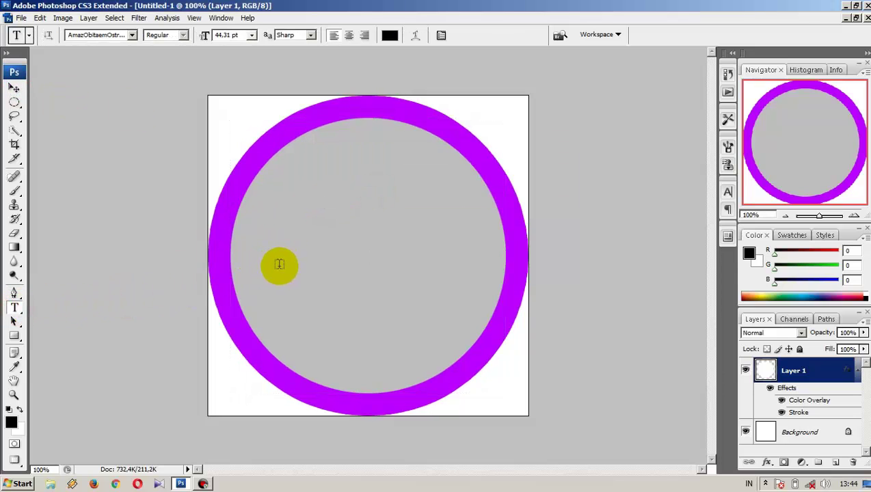
Type black 'BD' inside the ring, scale it to about 331% × 330%, and center it
click(279, 264)
text(BD)
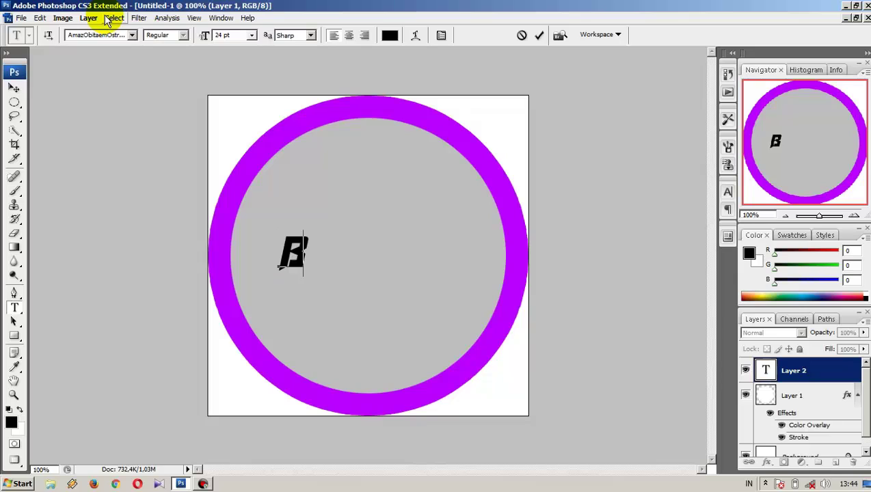
click(14, 88)
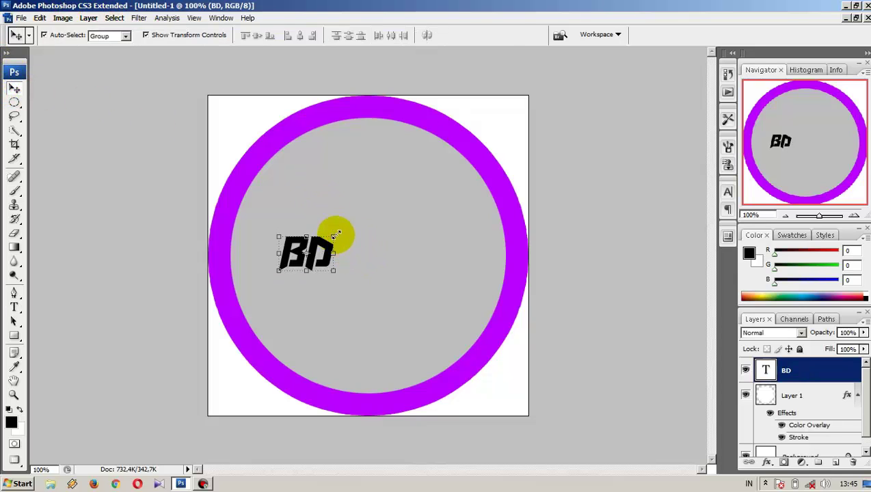
drag(335, 236, 441, 172)
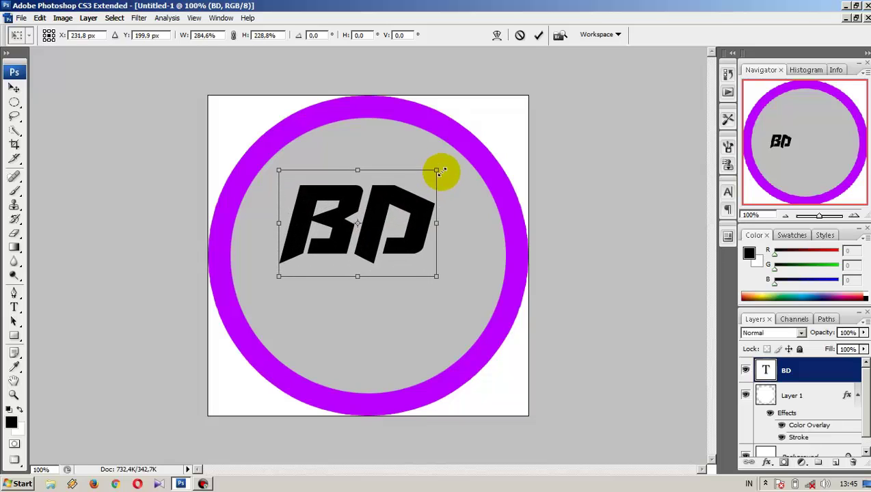
mouse_move(437, 277)
mouse_down()
mouse_move(451, 305)
mouse_move(441, 305)
mouse_move(456, 311)
mouse_up()
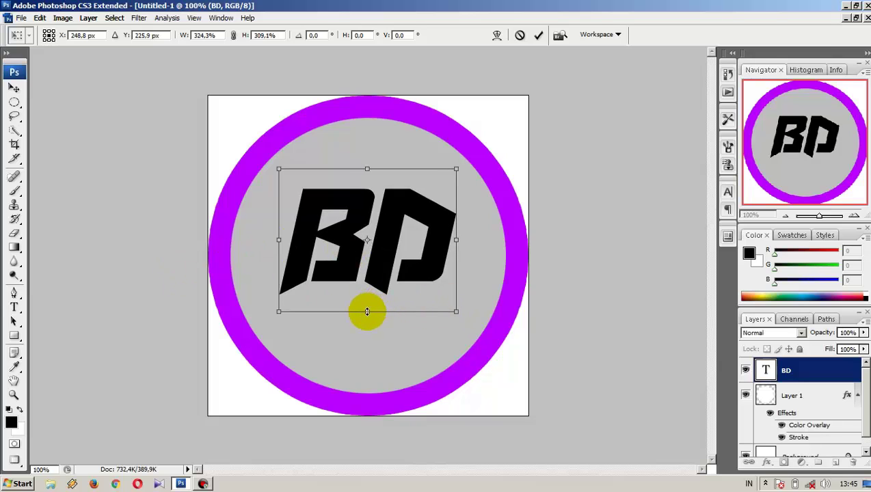
drag(367, 312, 367, 320)
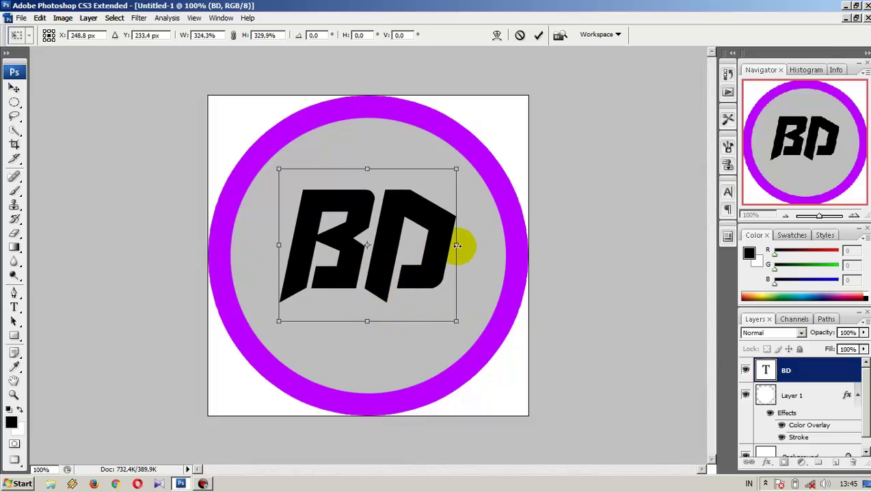
drag(456, 245, 460, 245)
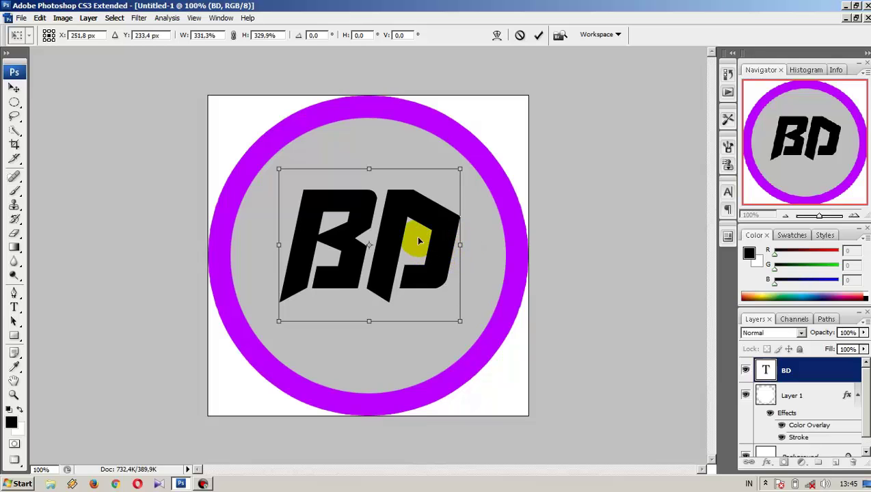
drag(393, 219, 394, 227)
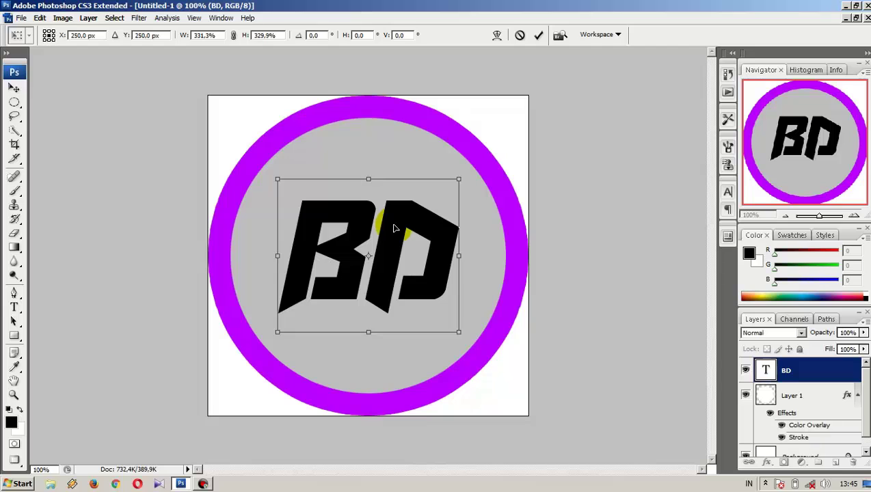
click(13, 89)
click(346, 192)
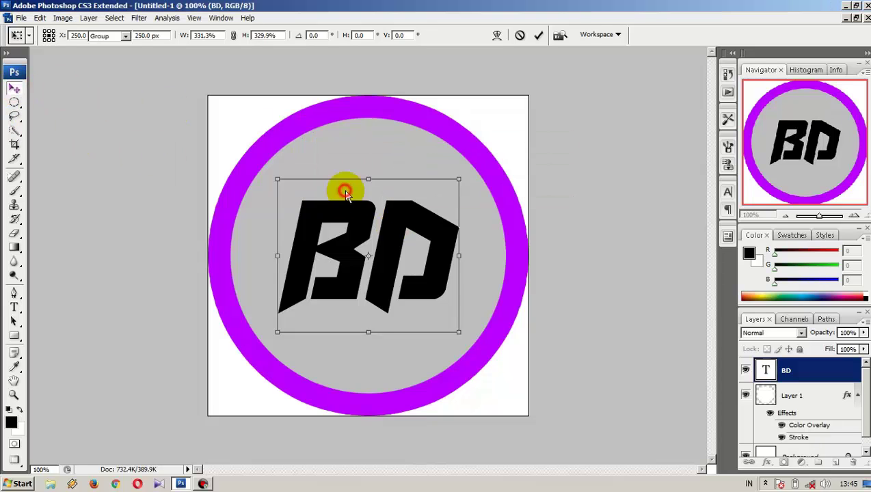
Give the BD layer a purple (ba00ff) Color Overlay sampled from the ring
right_click(769, 369)
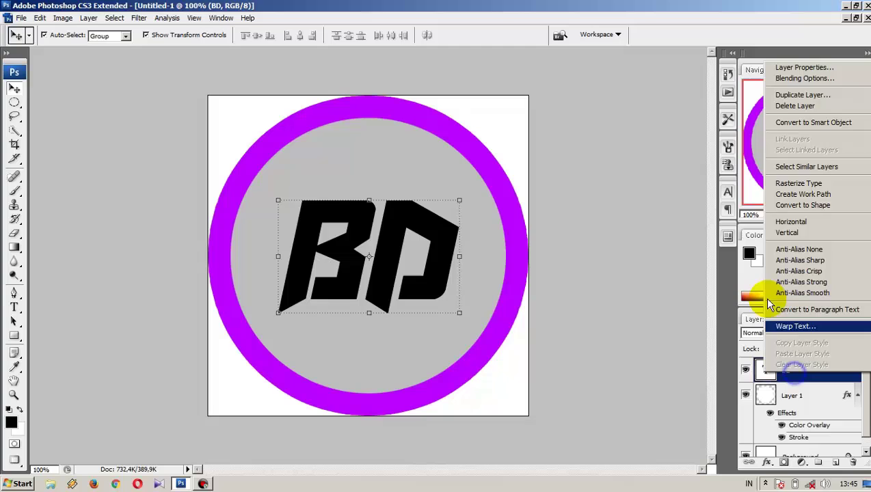
click(784, 77)
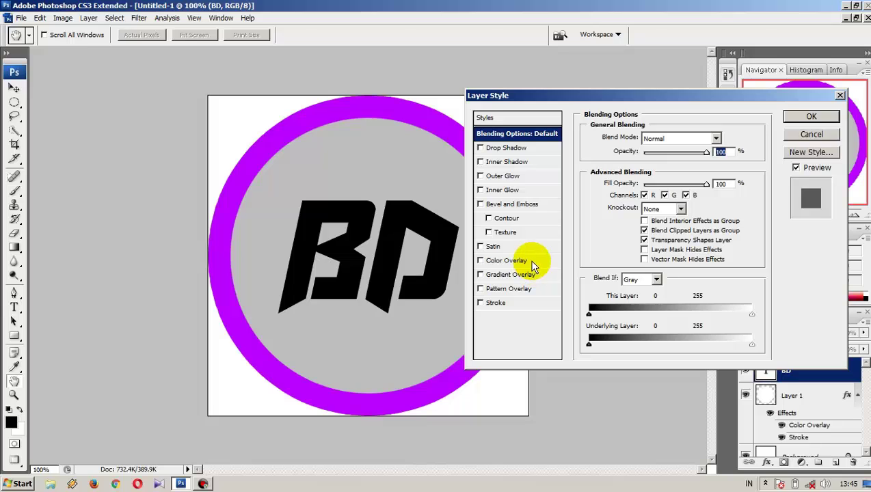
click(525, 261)
click(717, 138)
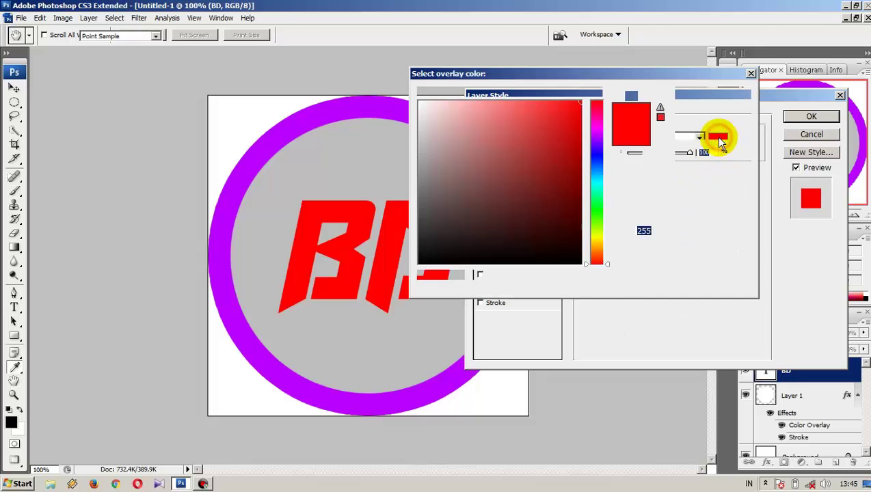
click(364, 404)
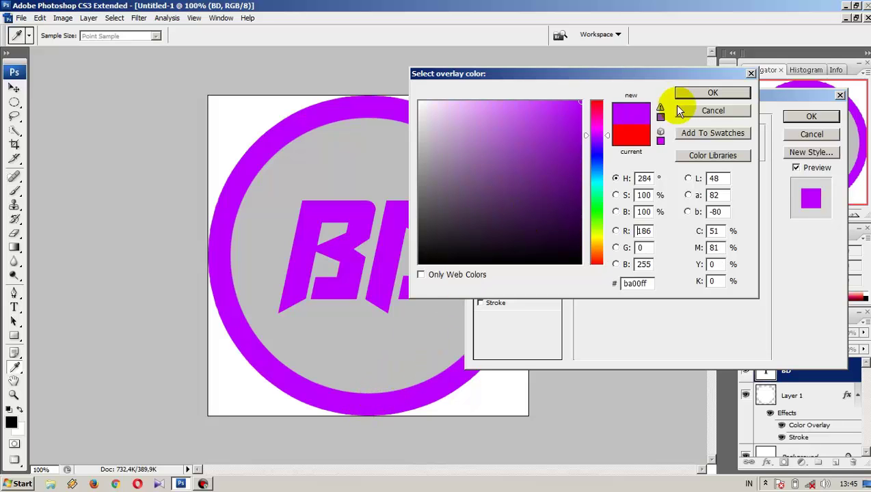
click(713, 96)
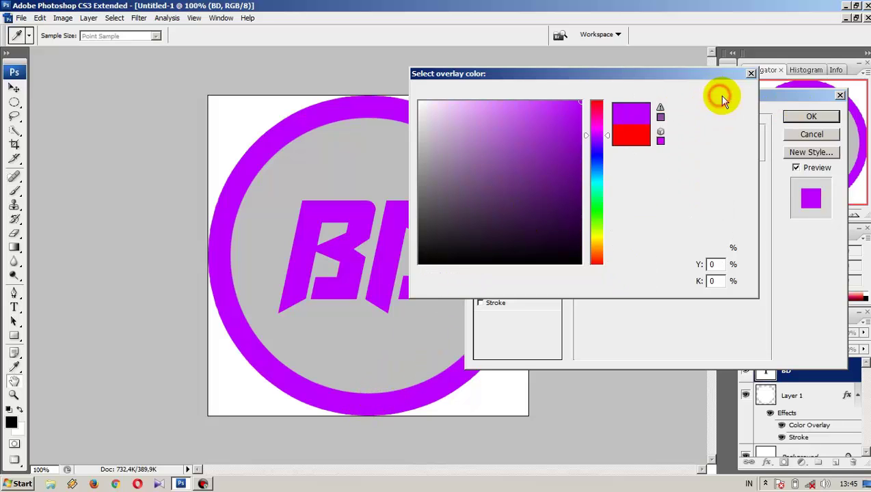
click(811, 117)
key(v)
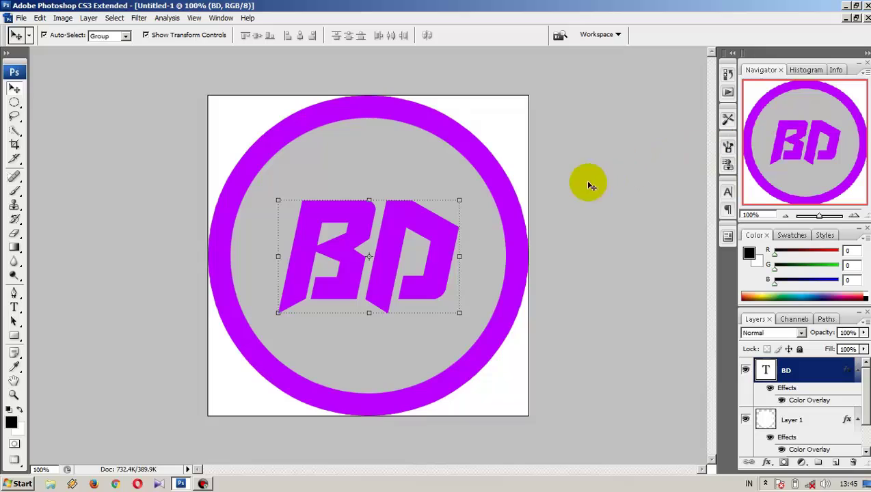